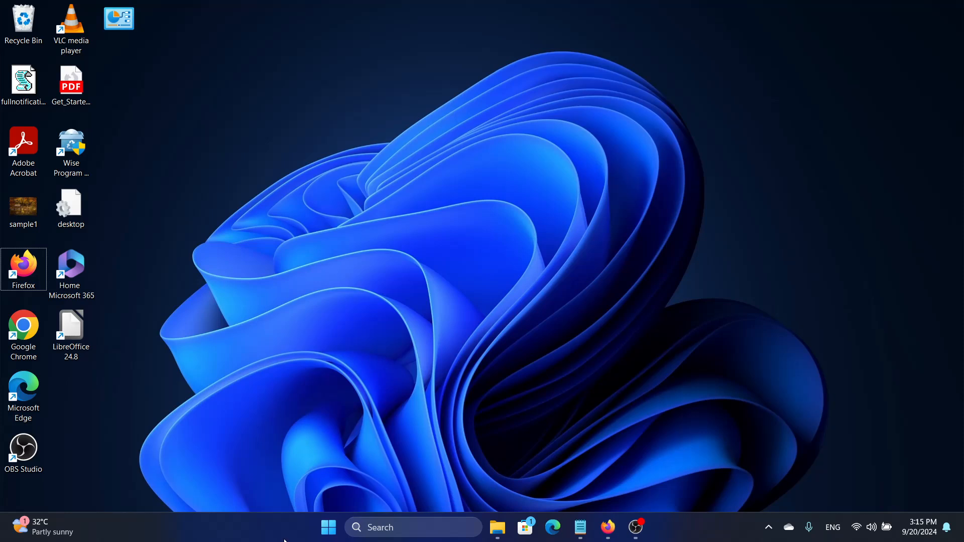
- Open the Microphone page of the Privacy & security settings in Windows Settings
right_click(326, 531)
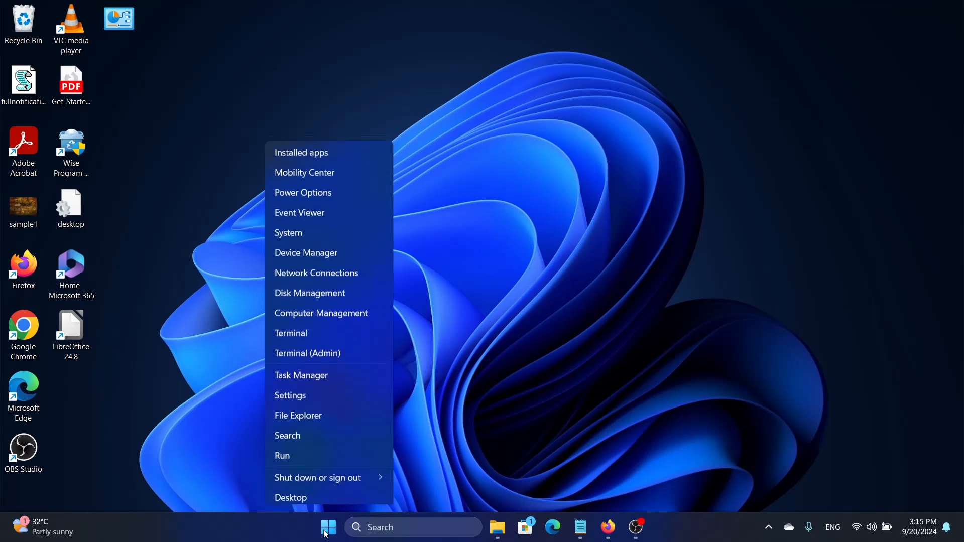
click(385, 395)
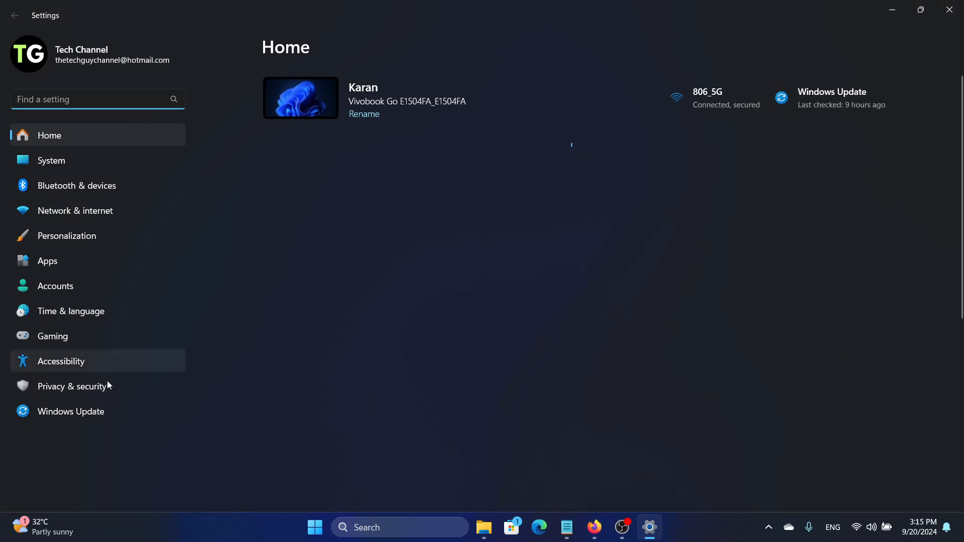
click(106, 394)
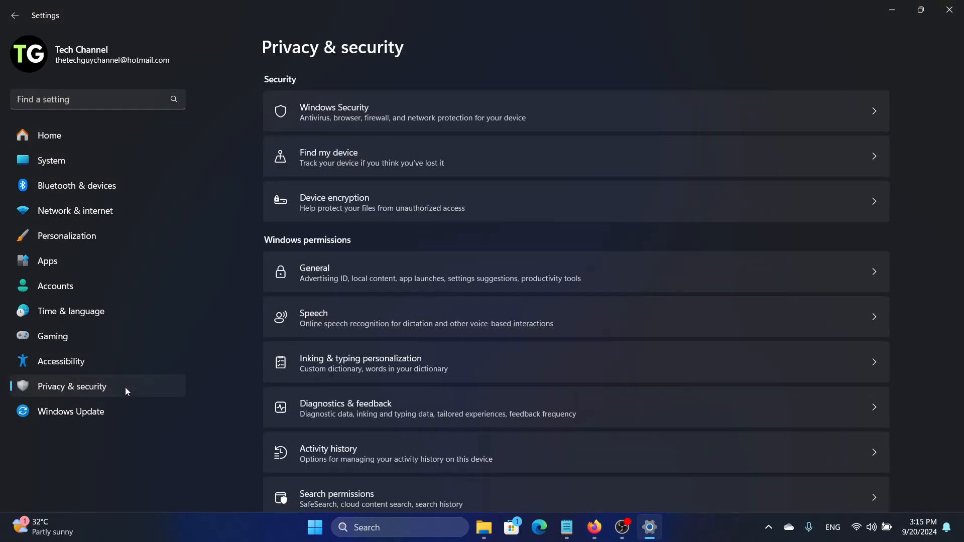
scroll(429, 319, down, 8)
click(511, 244)
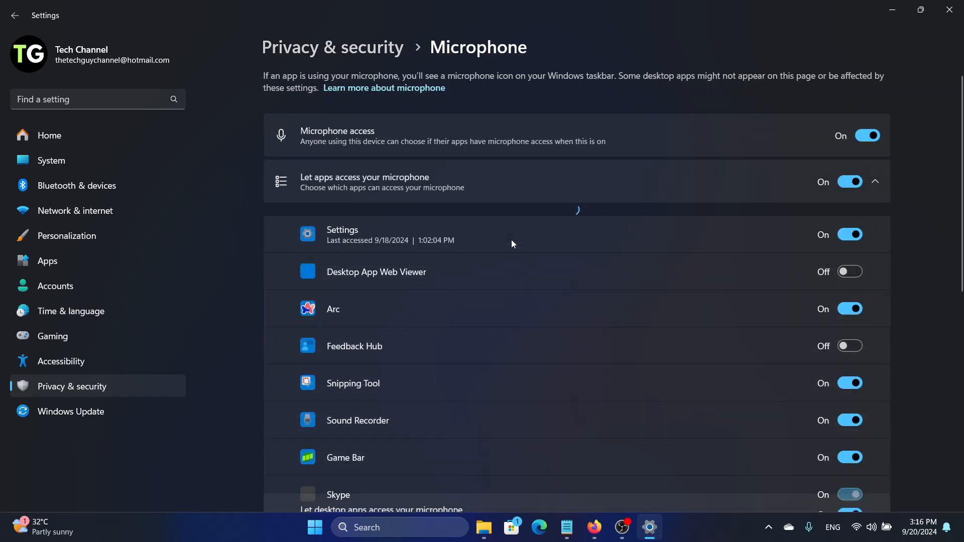
- Review which apps and desktop apps are allowed to access the microphone, and close Settings
scroll(511, 240, down, 4)
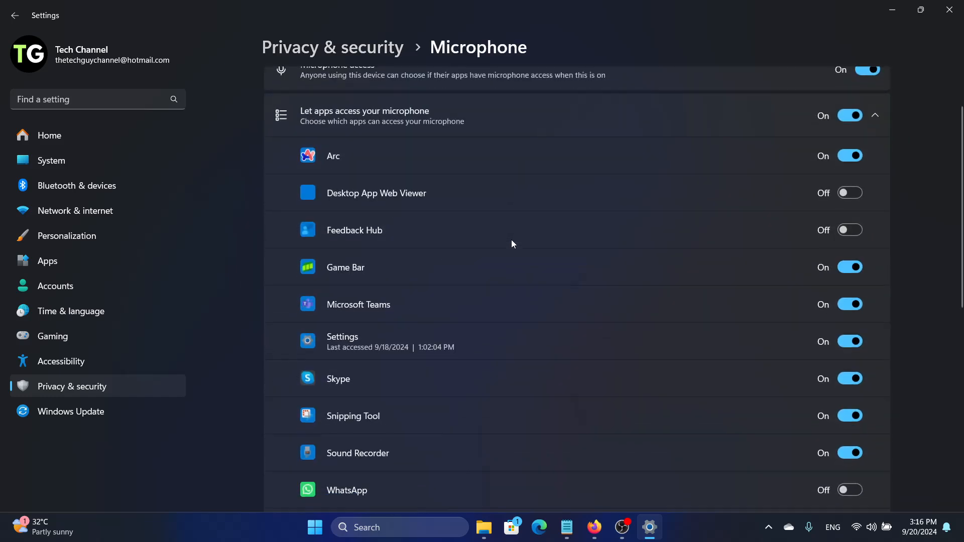
scroll(589, 243, up, 5)
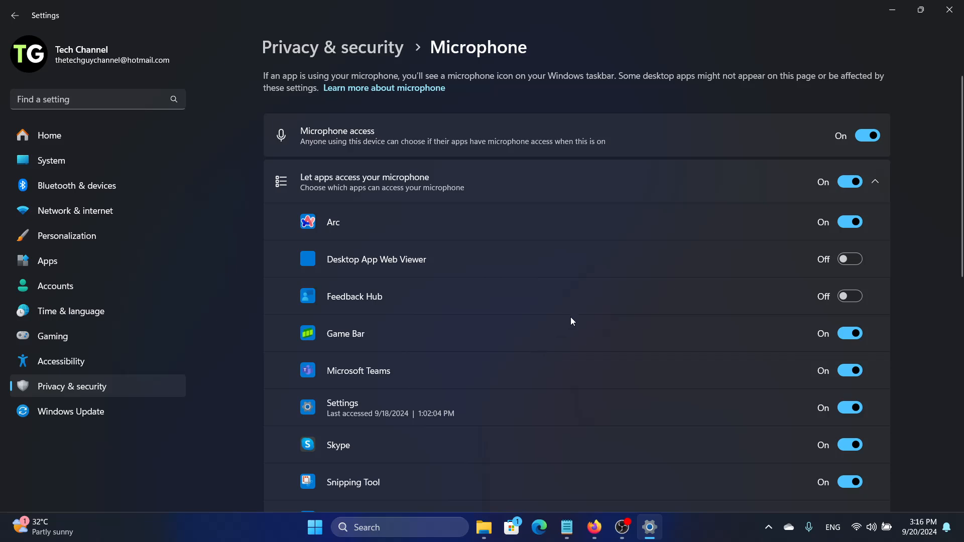
scroll(570, 321, down, 8)
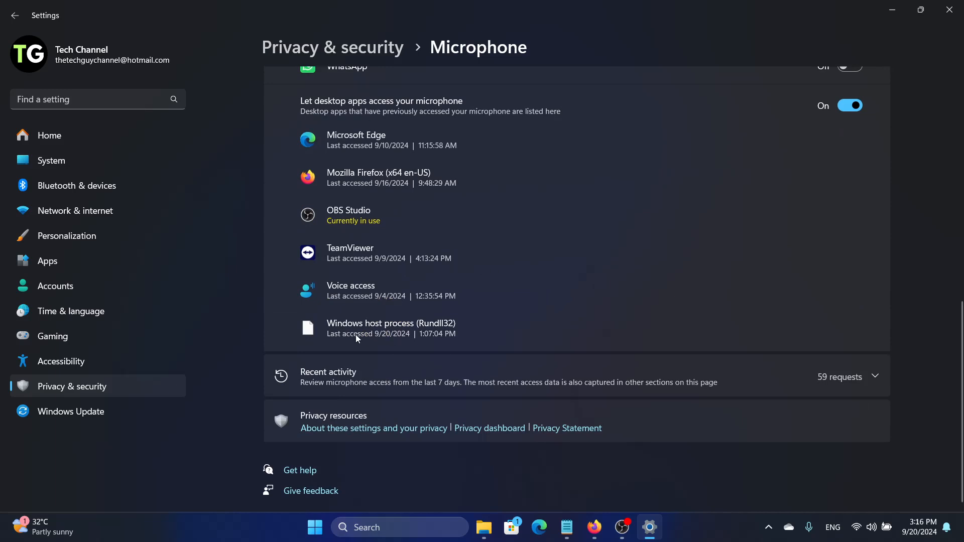
scroll(364, 284, up, 4)
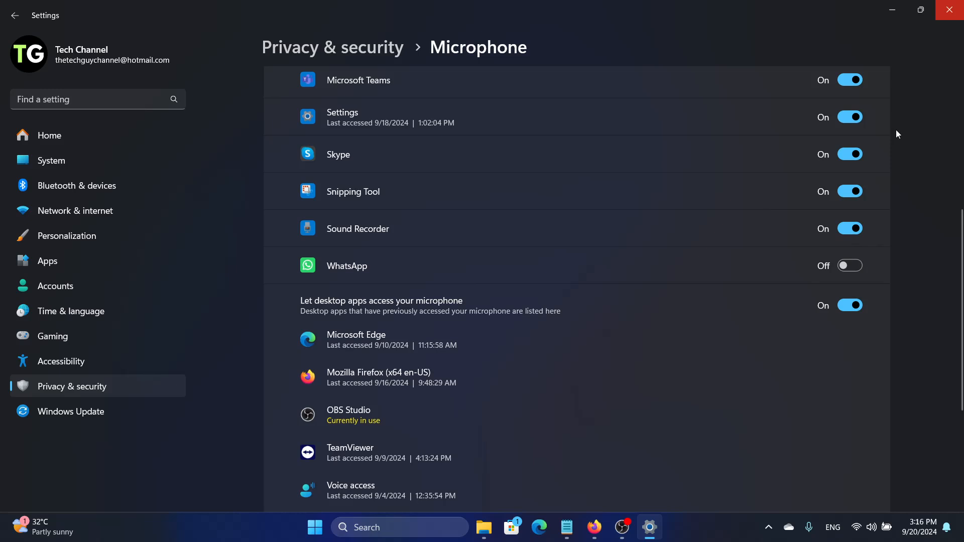
scroll(529, 265, up, 5)
scroll(529, 266, down, 5)
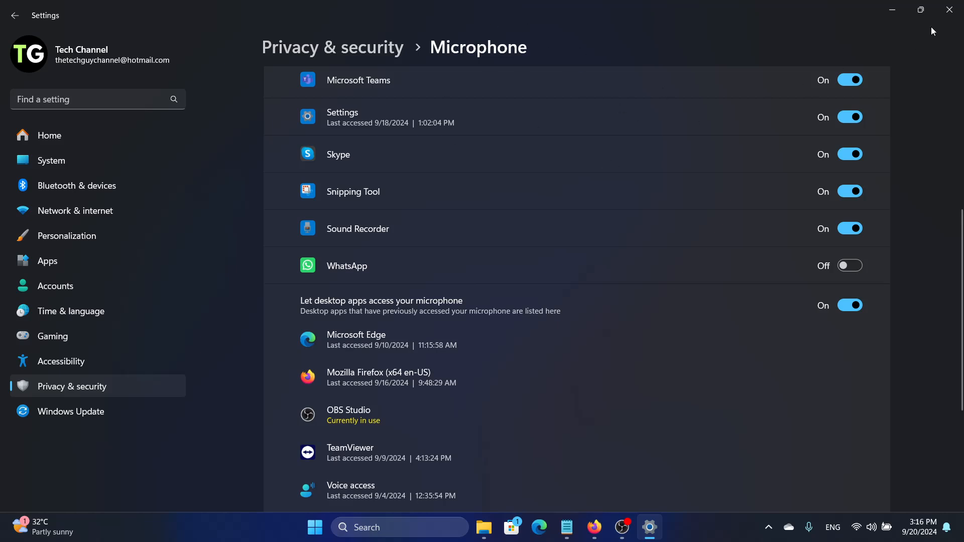
click(949, 9)
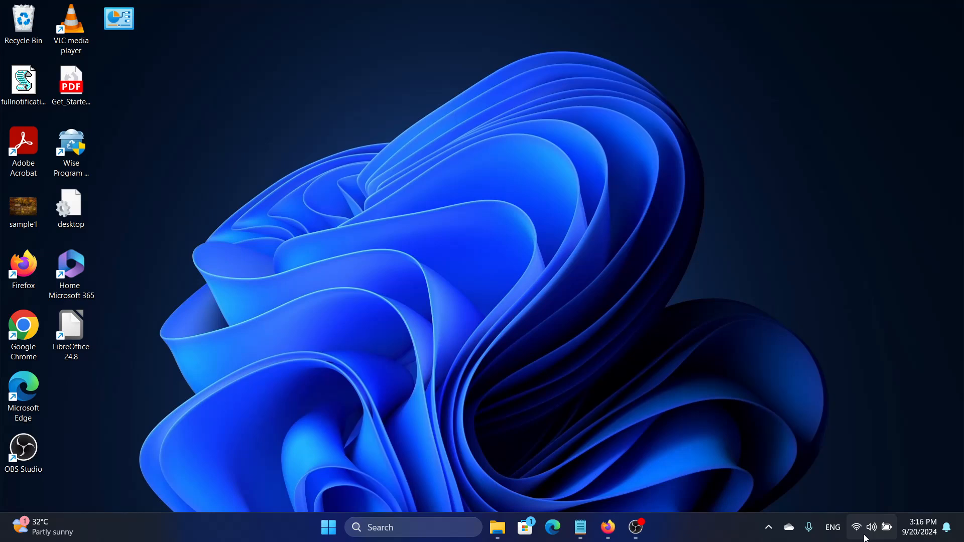
- Open the volume mixer and mute the system volume, restoring the sound right after
right_click(873, 536)
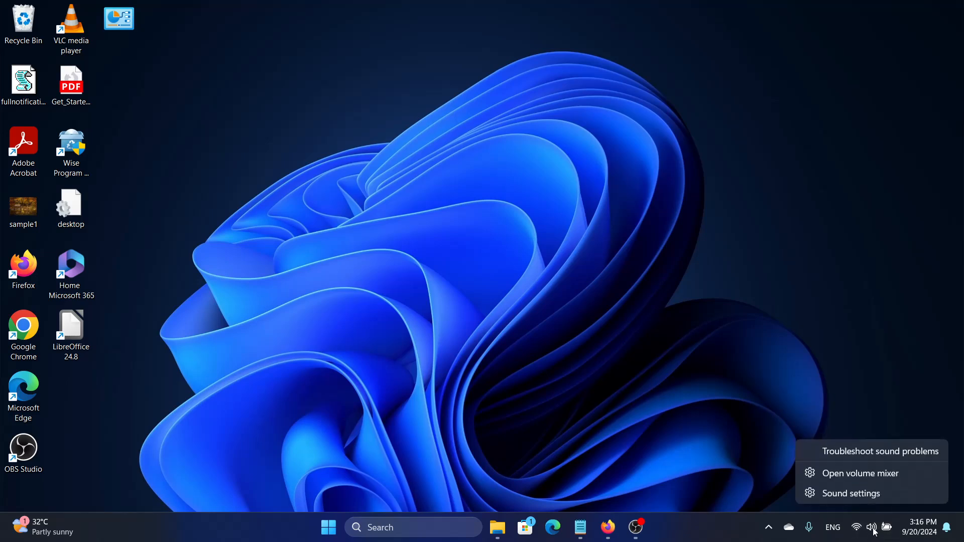
click(885, 476)
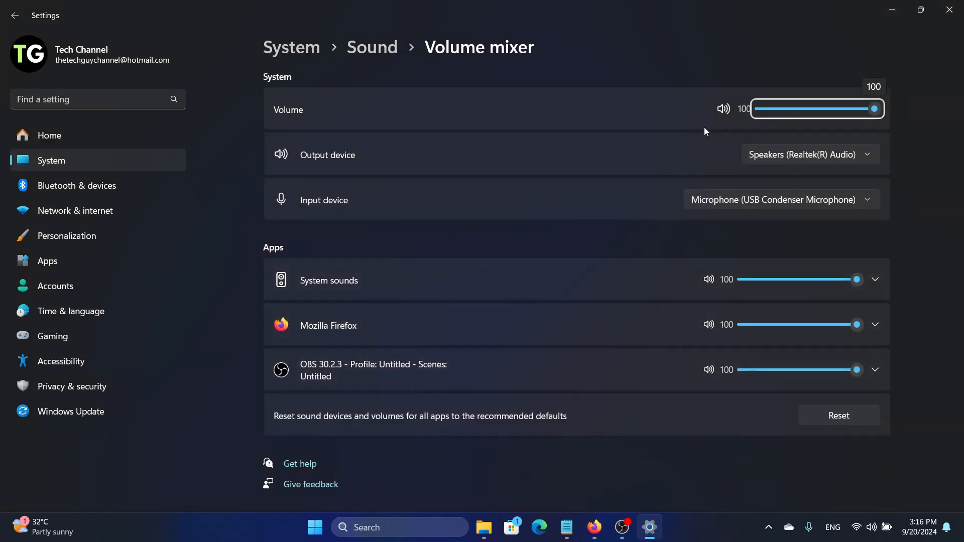
click(724, 110)
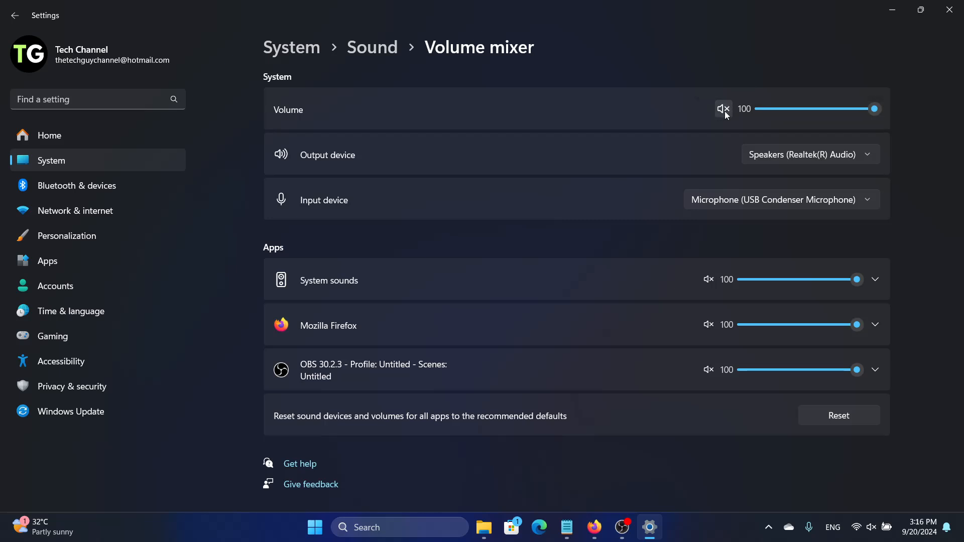
click(724, 110)
- Choose Microphone (USB Condenser Microphone) as the input device in the volume mixer and close Settings
click(796, 200)
click(796, 199)
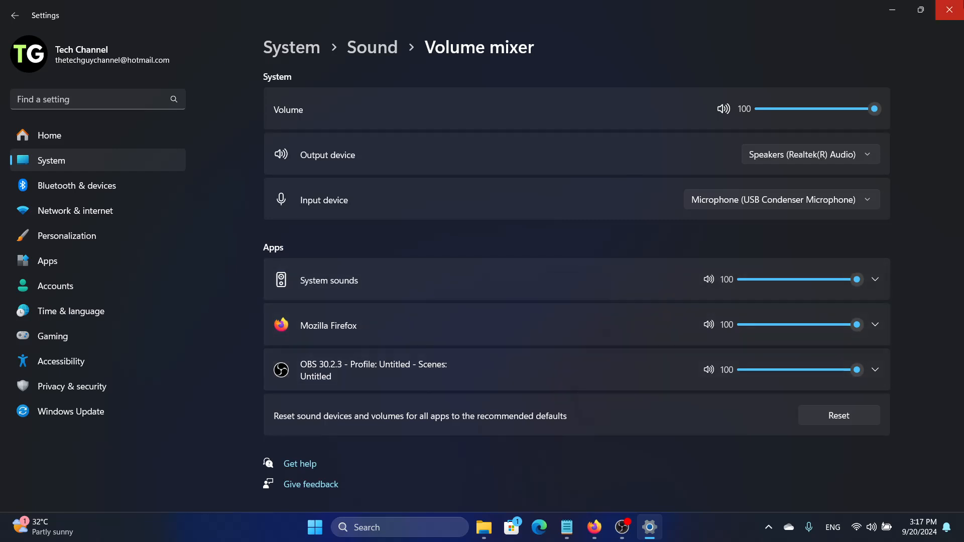
click(960, 5)
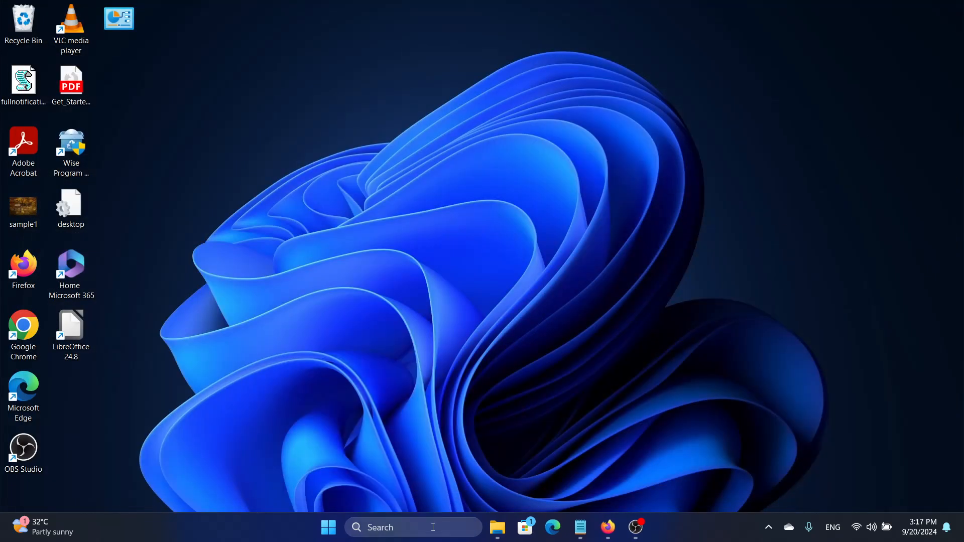
- Open Device Manager and expand the Audio inputs and outputs category
click(430, 527)
text(de)
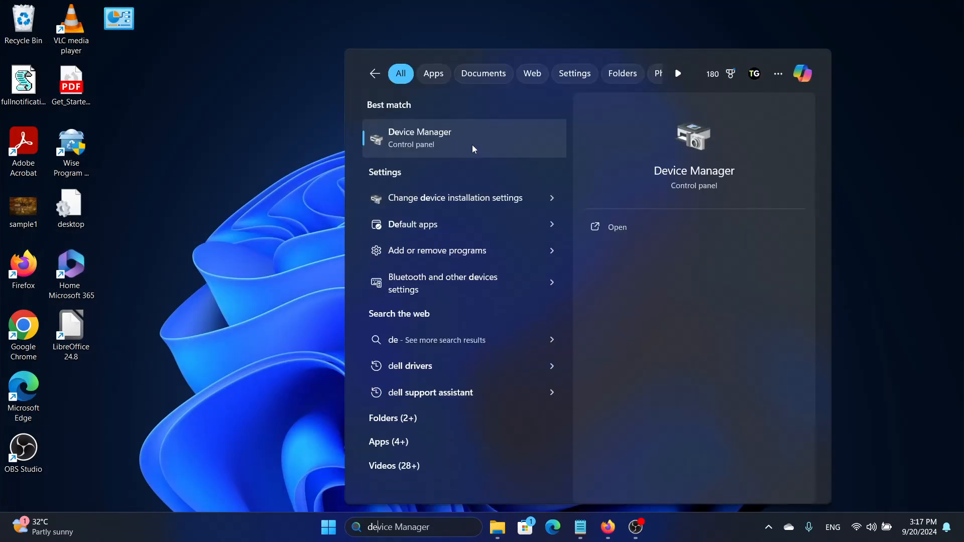
click(474, 142)
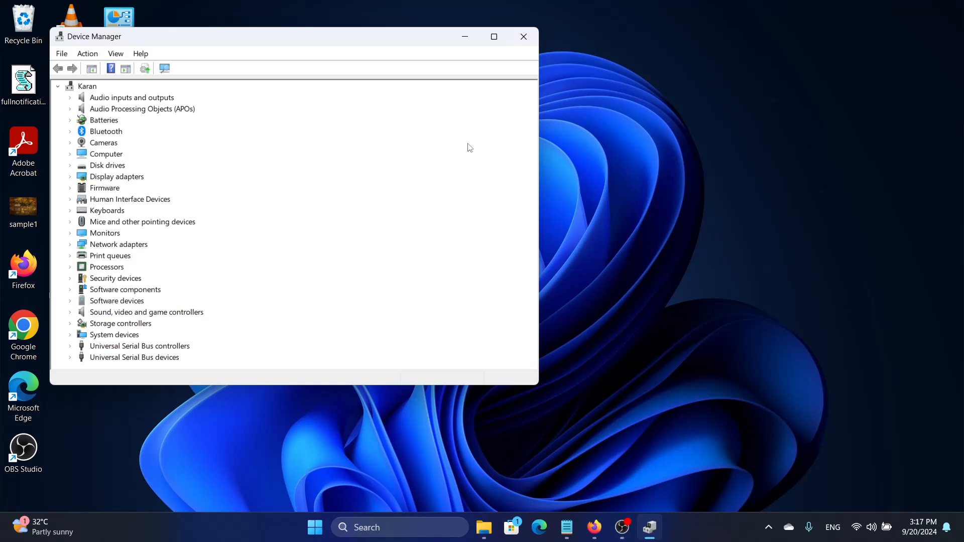
click(75, 98)
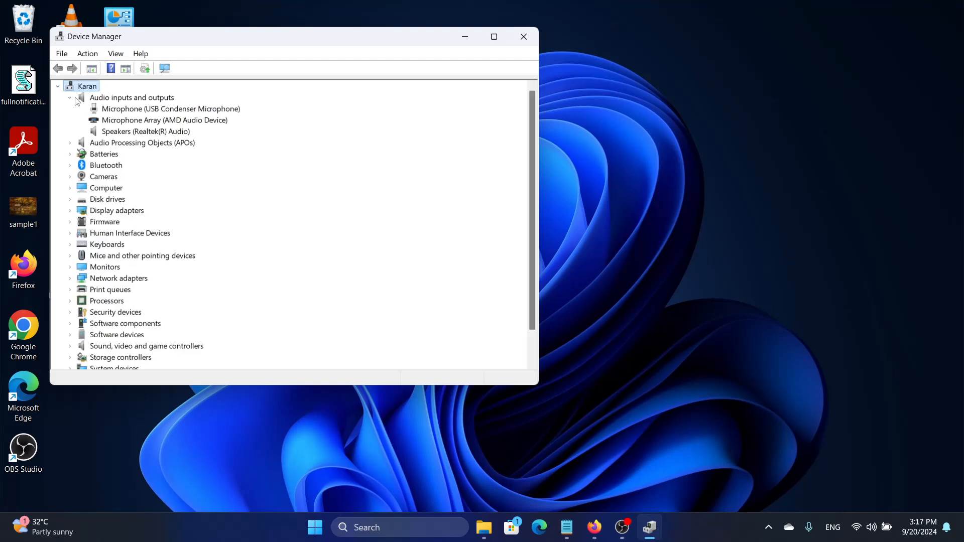
- Run an automatic driver update for Microphone (USB Condenser Microphone) and close Device Manager
click(169, 110)
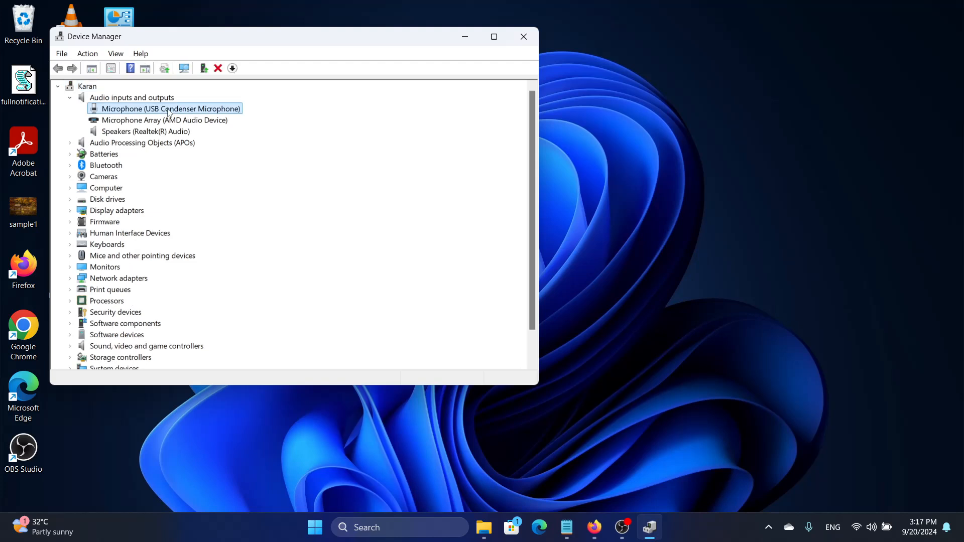
right_click(169, 112)
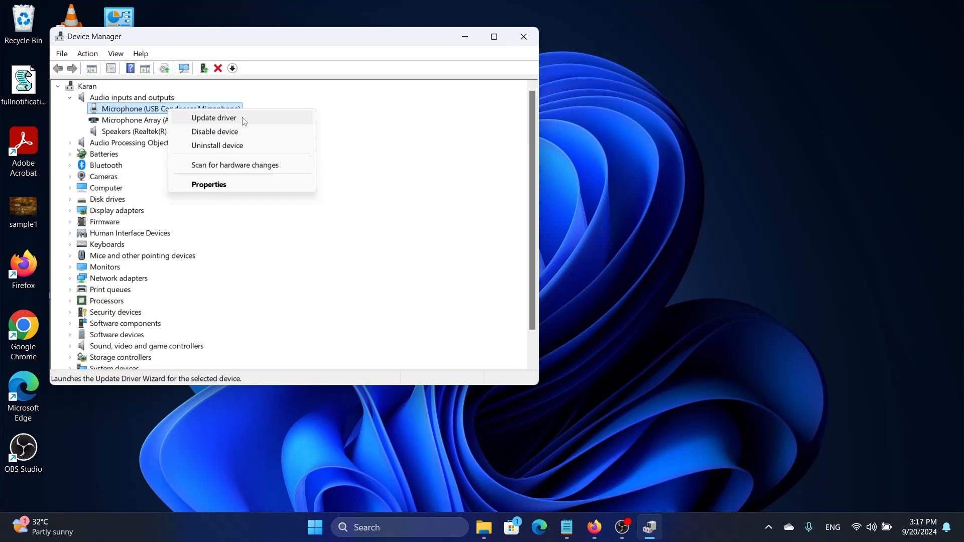
click(214, 118)
click(282, 170)
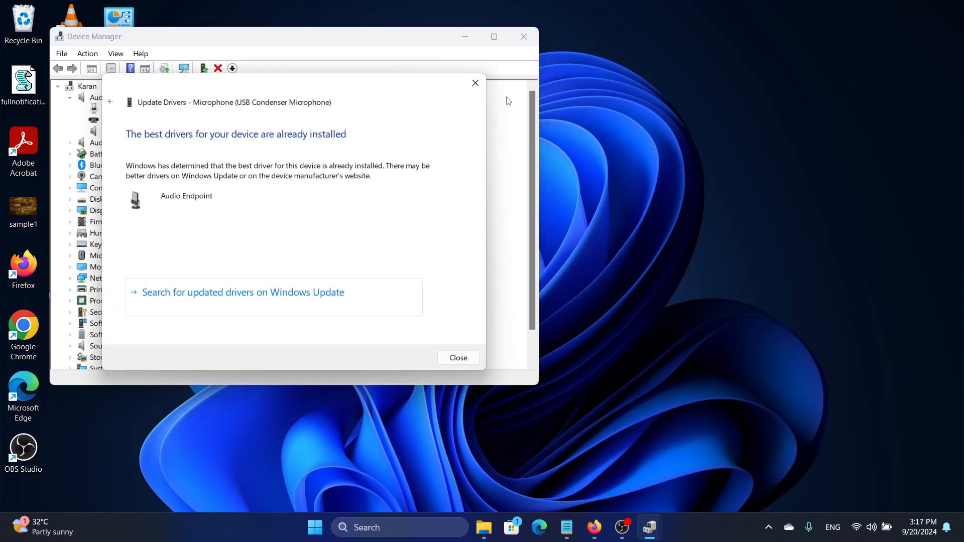
click(475, 83)
click(524, 35)
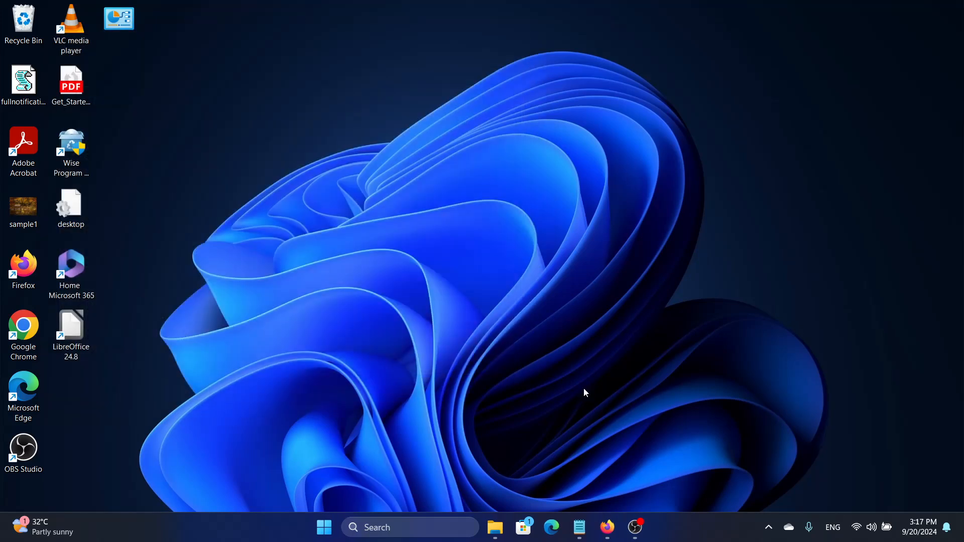
- Switch to Microsoft Edge, search the web for "blue yeti" and view the official blueyetimicrophone.com site before closing the browser
click(553, 527)
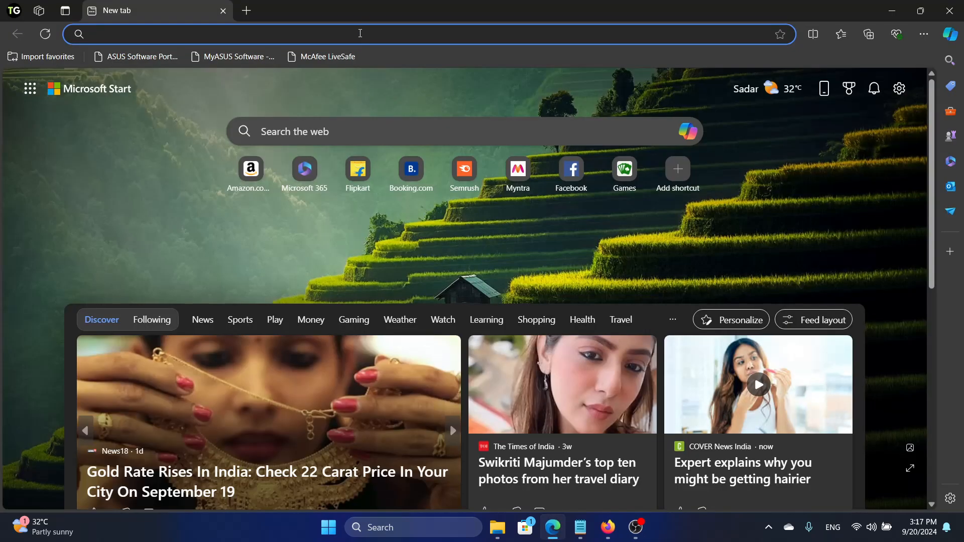
click(360, 35)
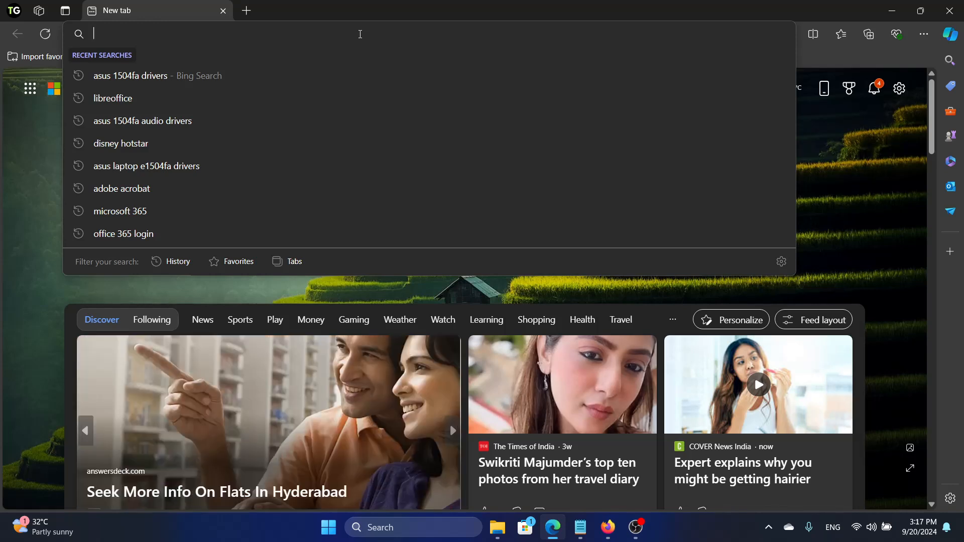
text(bl)
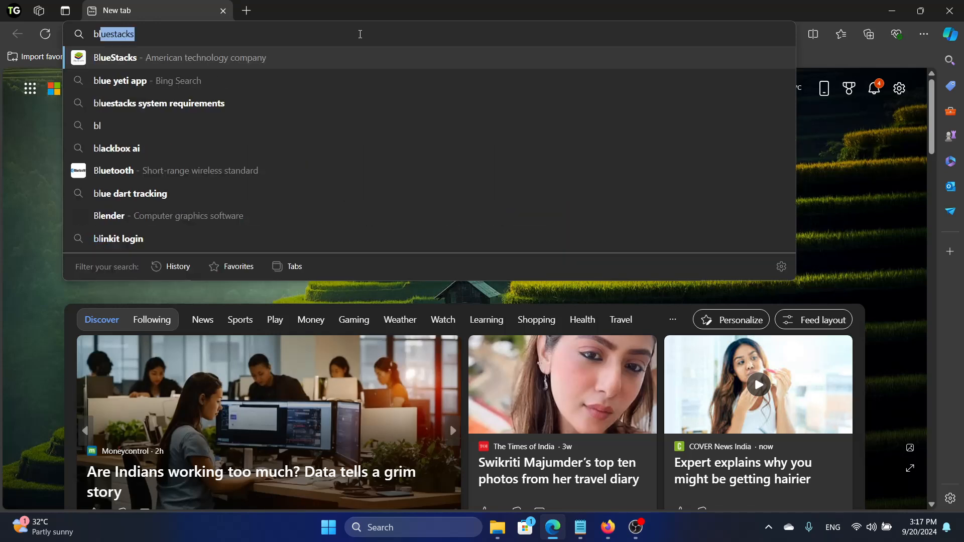
text(ue yeti)
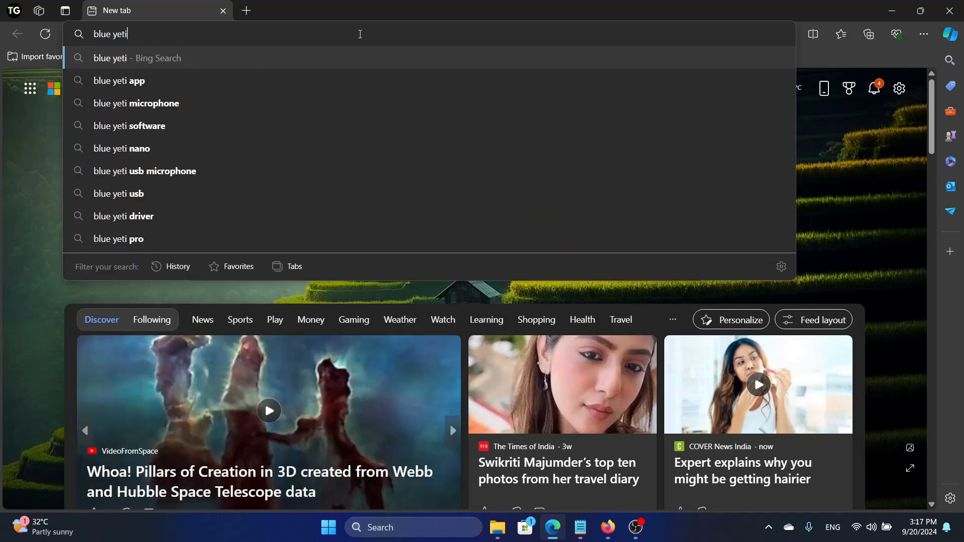
key(Return)
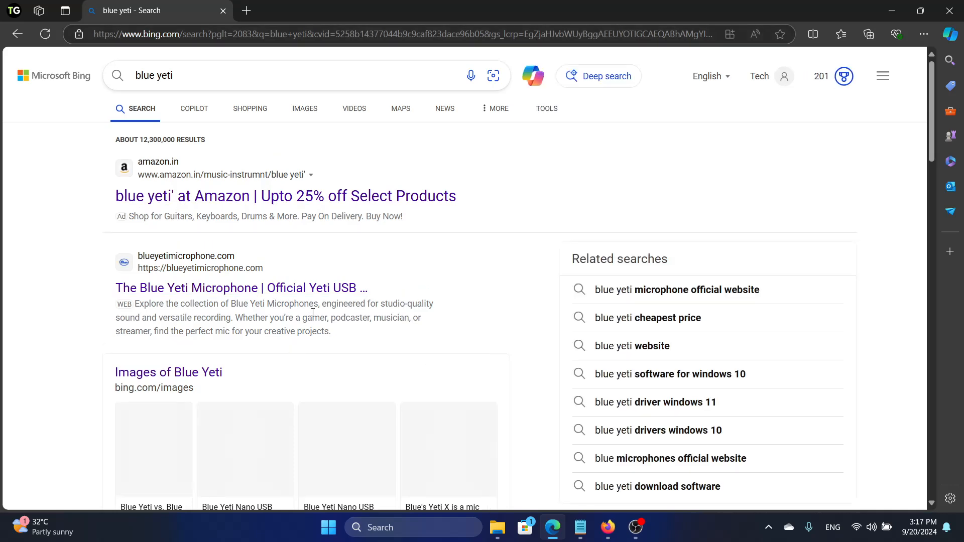
click(284, 297)
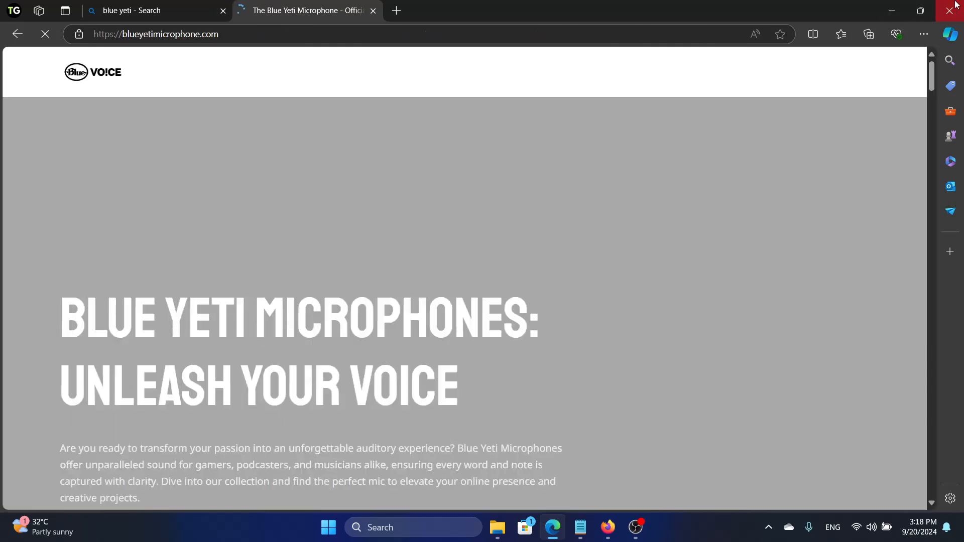
click(956, 5)
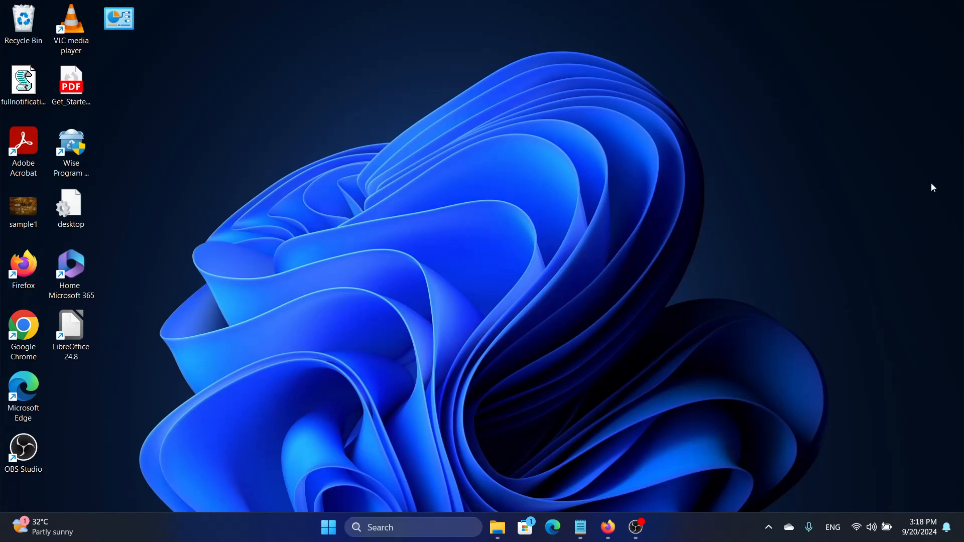
- Search Windows for "so", open Change system sounds and show the list of recording devices in the Sound dialog
click(428, 528)
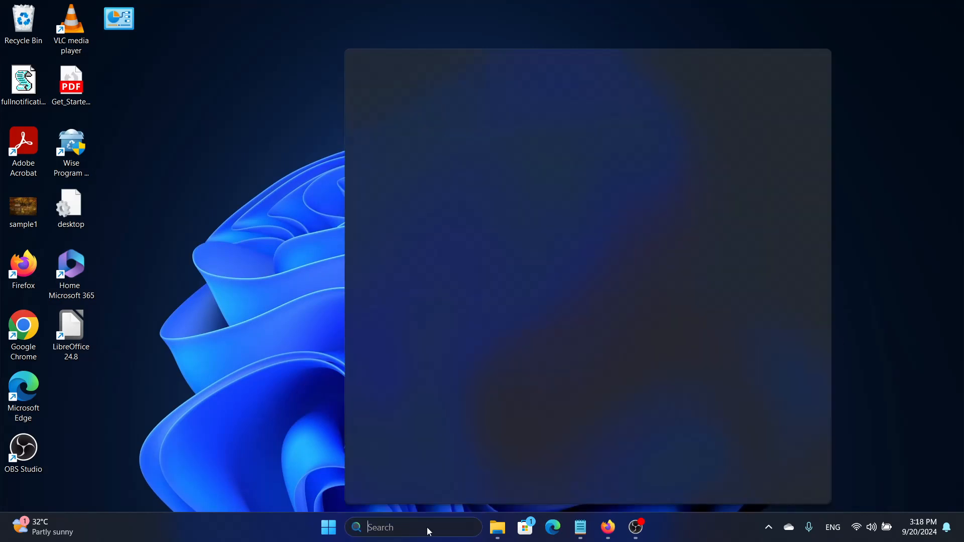
text(s)
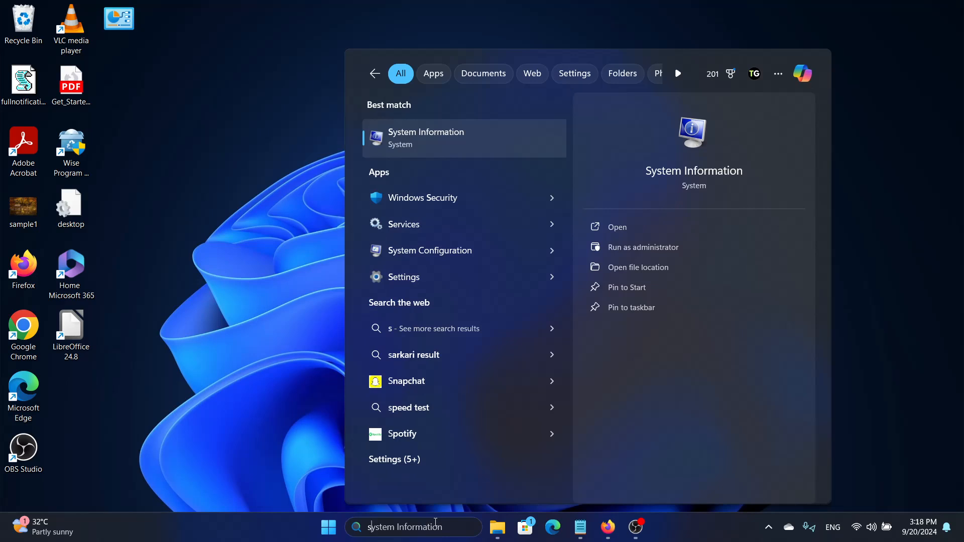
text(o)
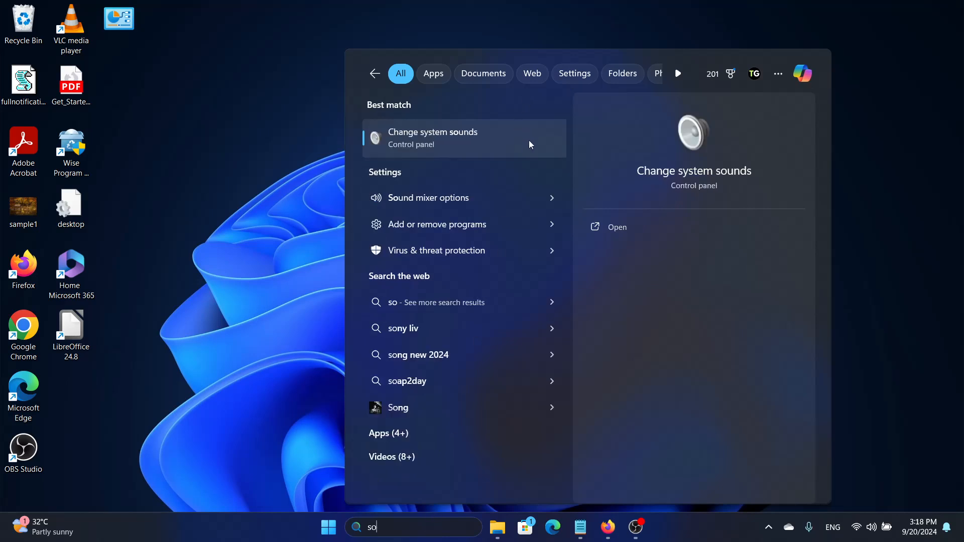
click(529, 140)
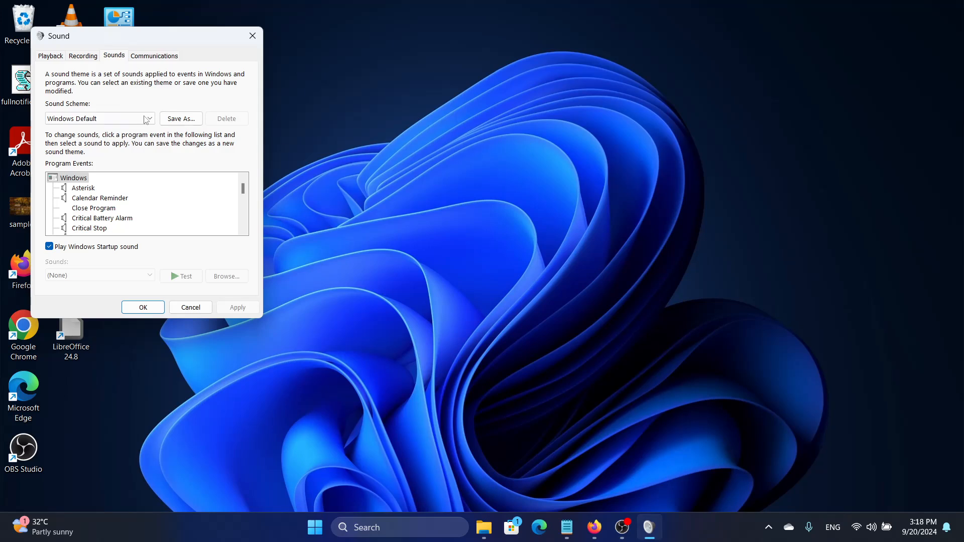
click(84, 56)
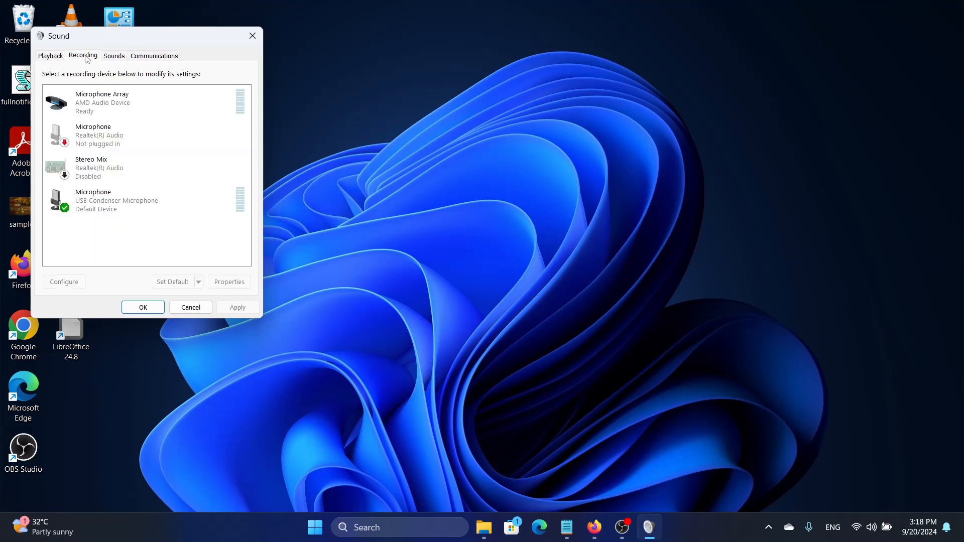
- Open the properties of the USB Condenser Microphone and check its volume level, mute control and device usage setting
right_click(139, 206)
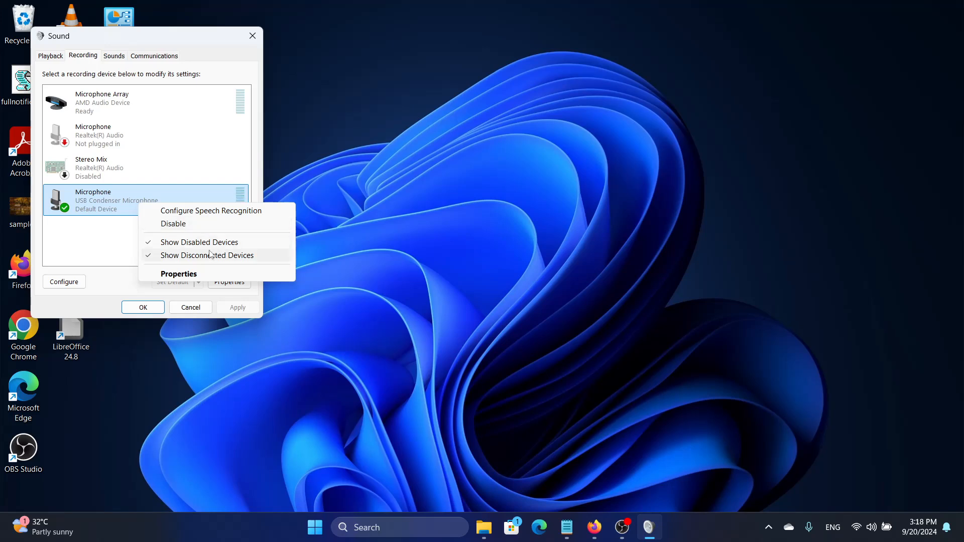
click(187, 272)
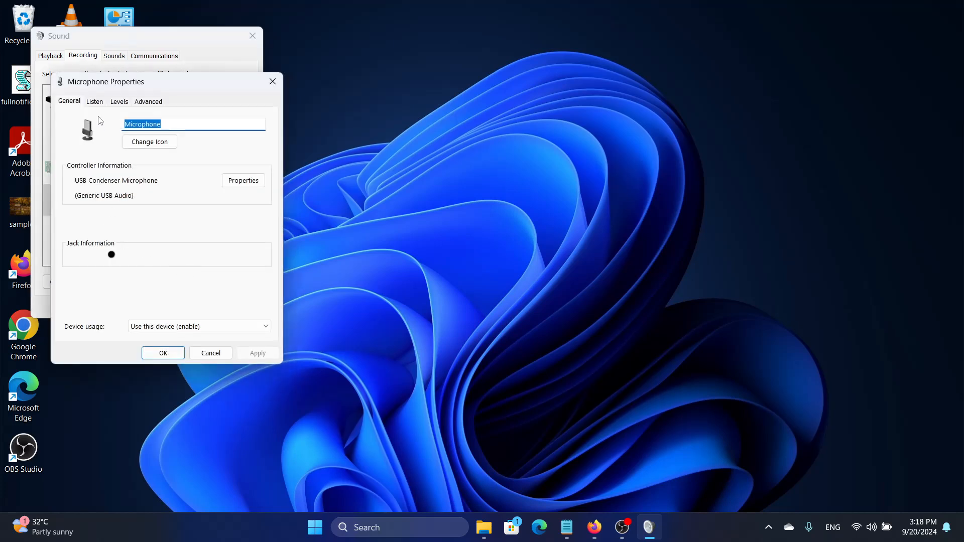
click(125, 103)
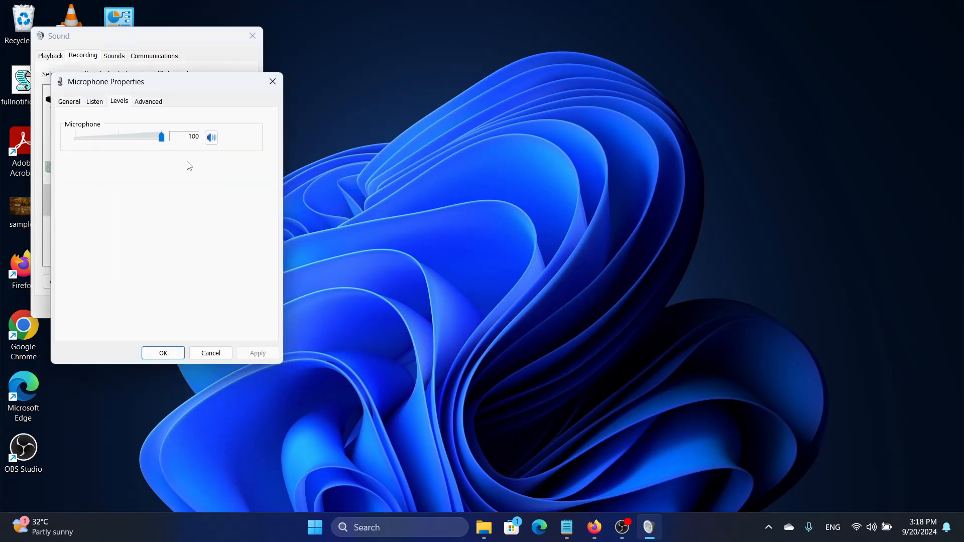
click(213, 140)
click(71, 102)
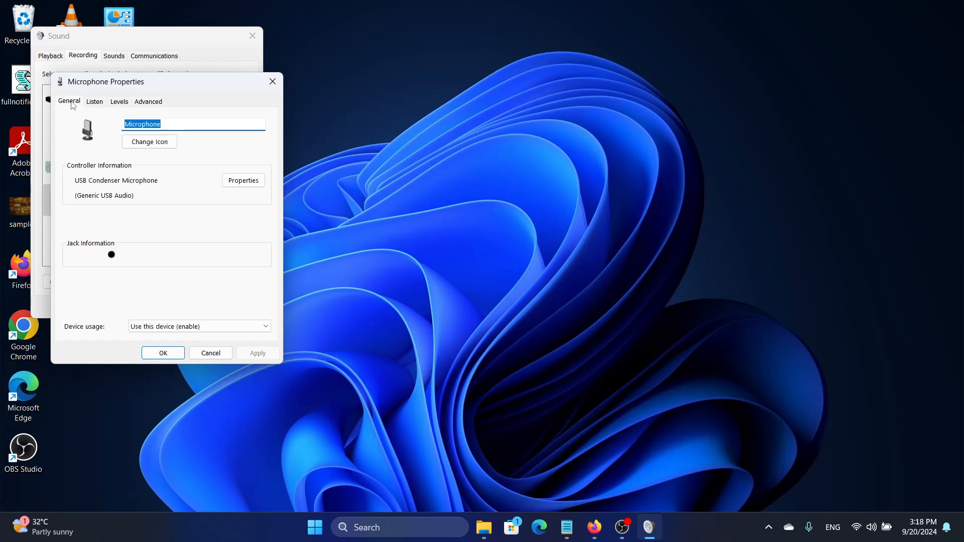
- Review the microphone's advanced default format, exclusive mode and enhancement settings, then accept and close both sound dialogs
click(141, 104)
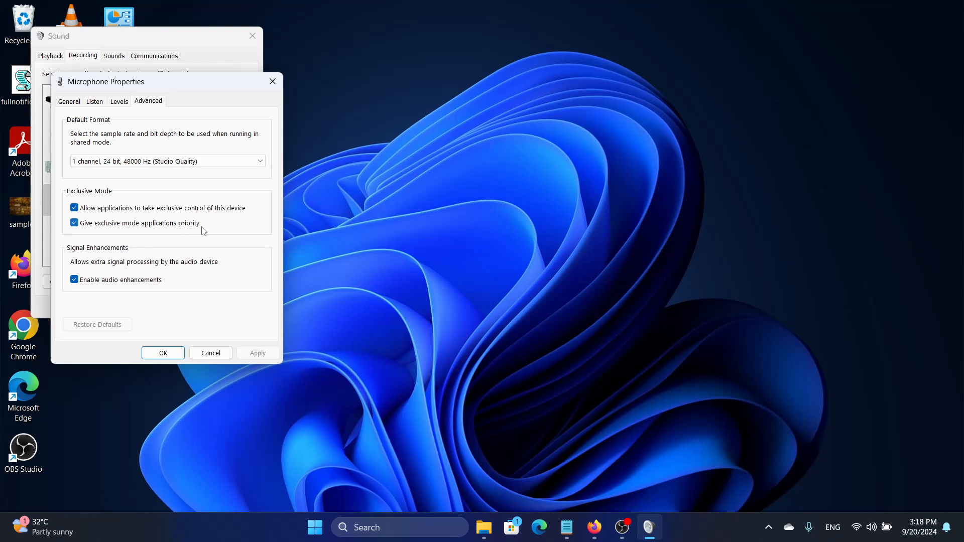
click(163, 353)
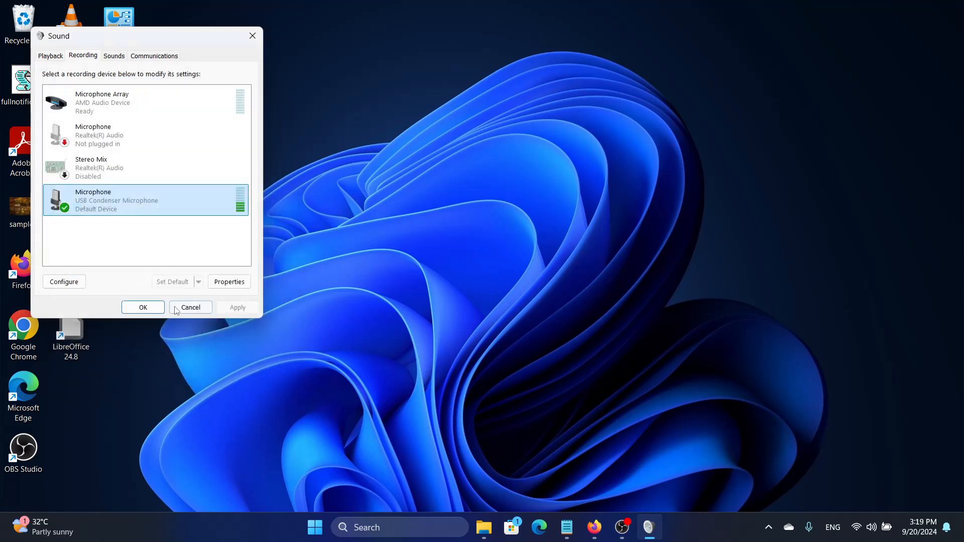
click(147, 311)
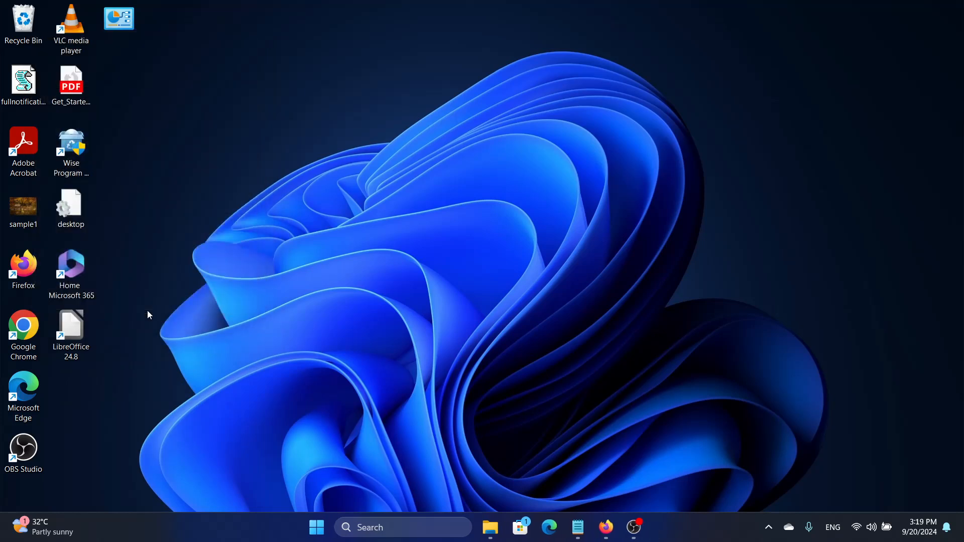